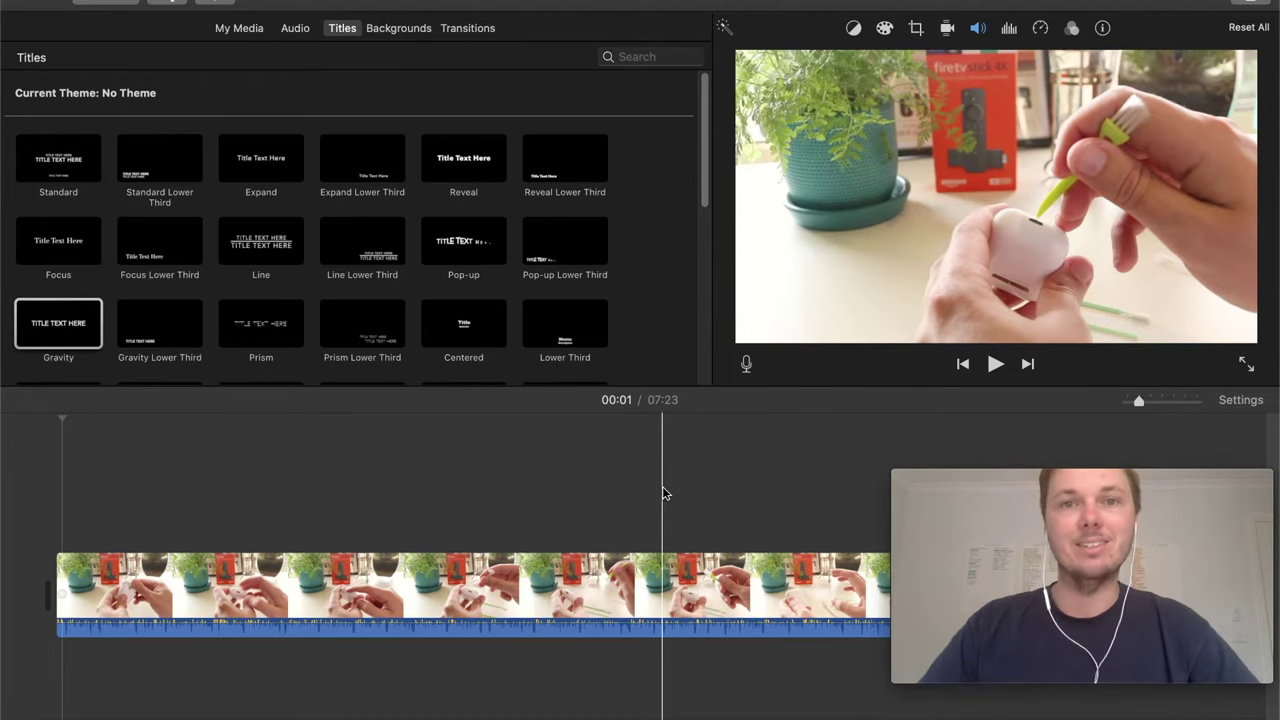
Step: Select the imported AirPods clip, zoom in, and set the playhead at 00:44
scroll(574, 520, "up", 2)
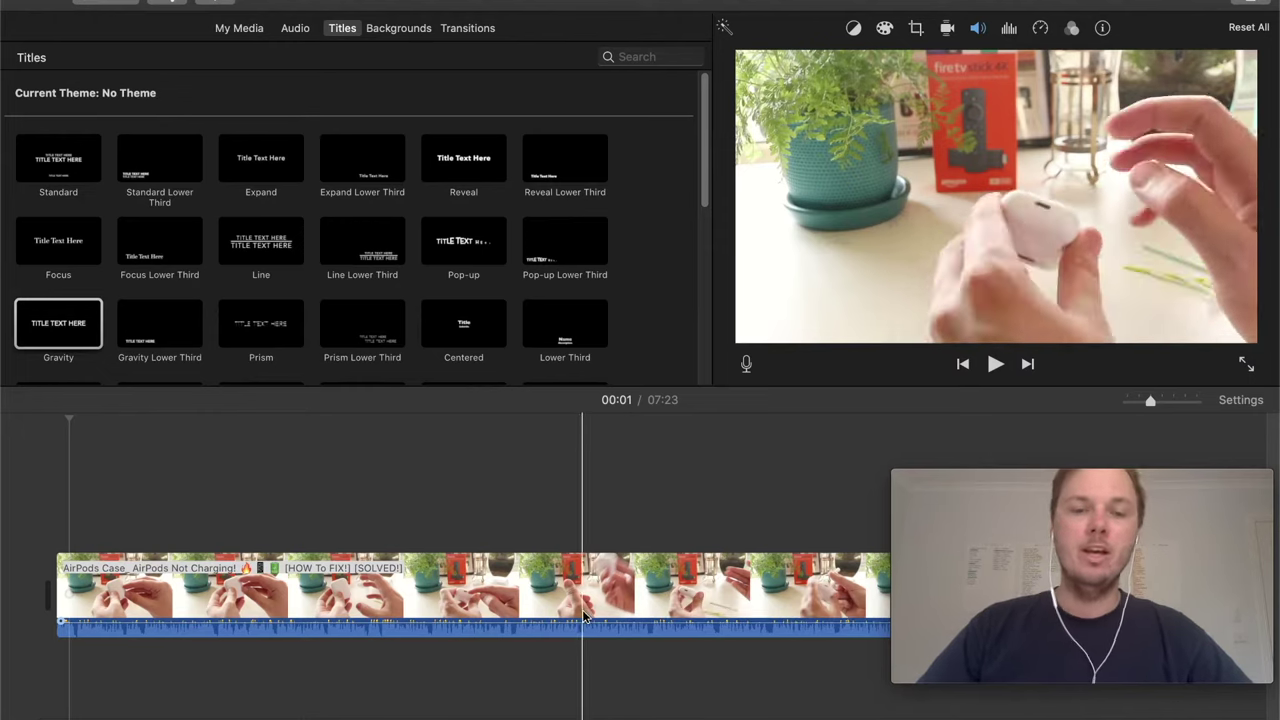
left_click(531, 521)
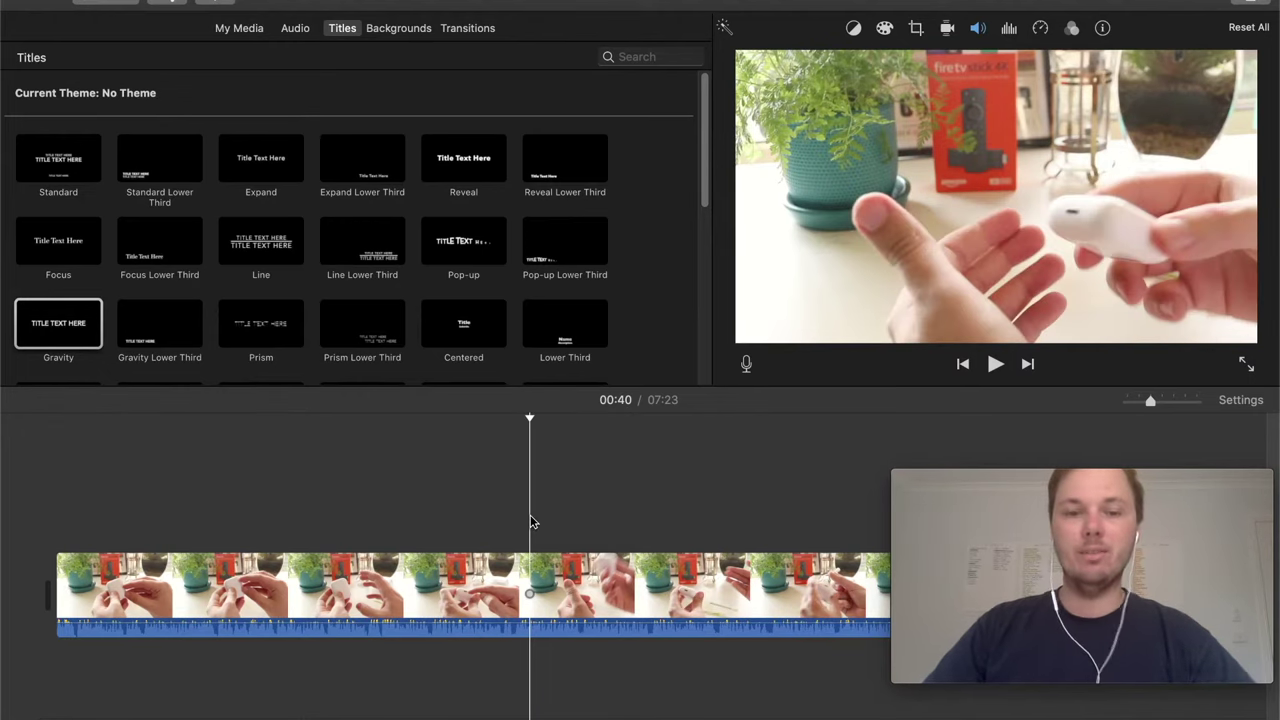
left_click(529, 595)
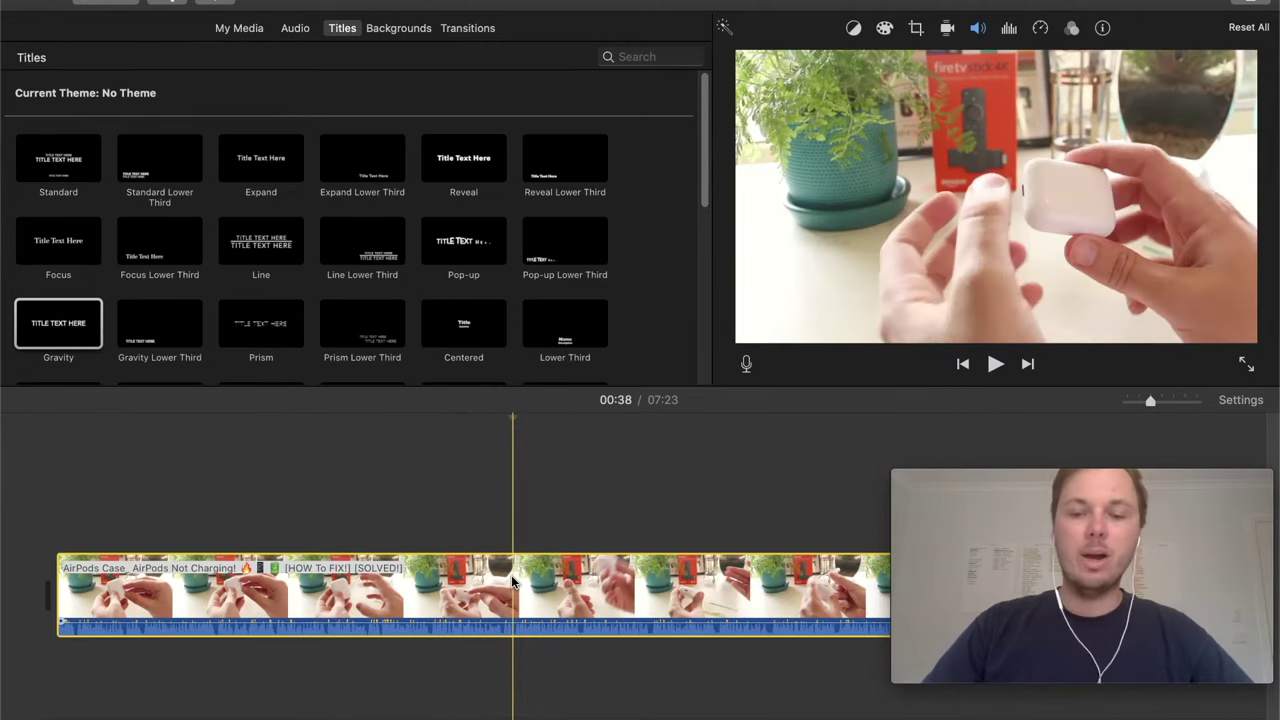
scroll(511, 575, "up", 2)
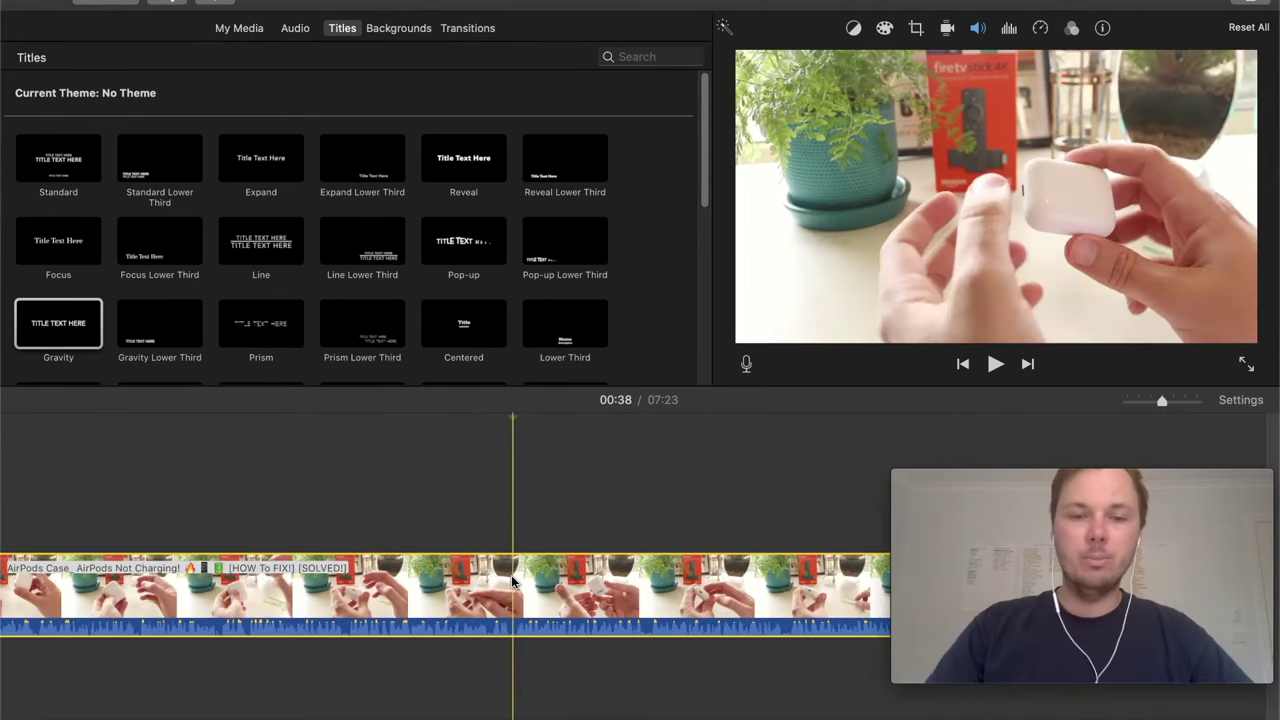
left_click(646, 598)
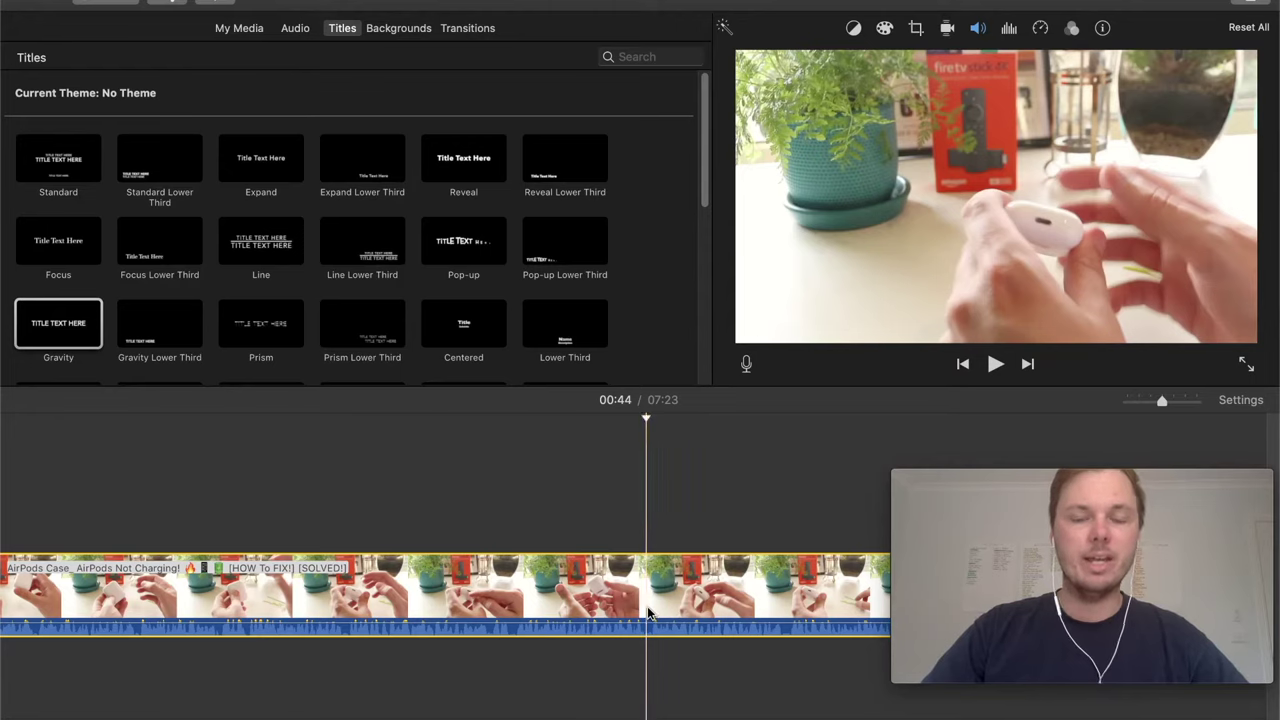
Step: Split the AirPods clip at 00:44 with Split Clip, then zoom out and back in
right_click(648, 612)
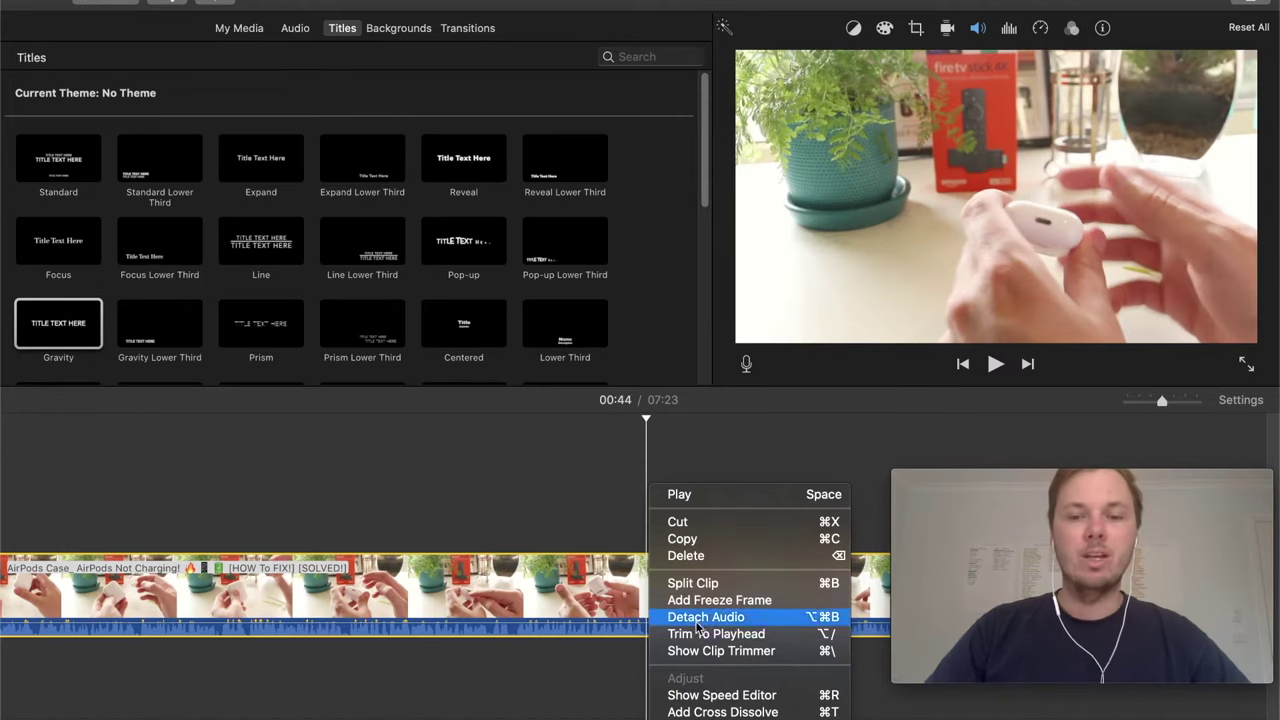
left_click(700, 588)
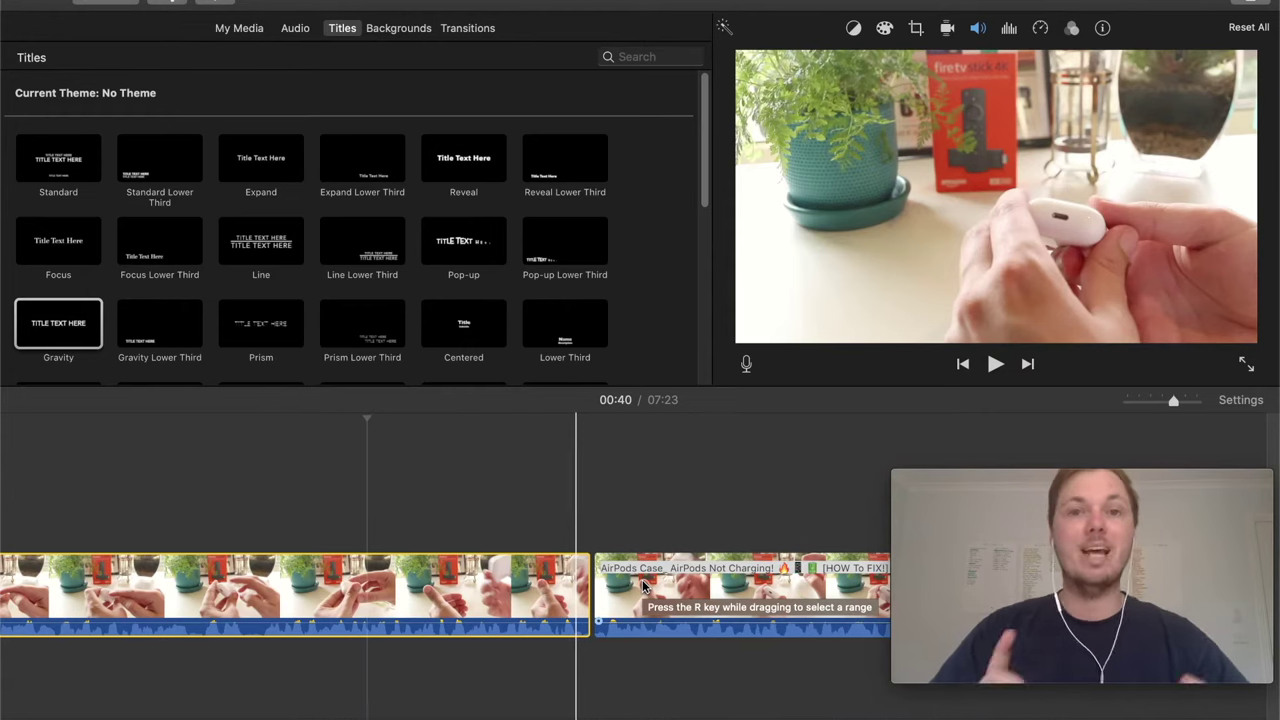
key("super+minus")
key("super+minus")
key("super+minus")
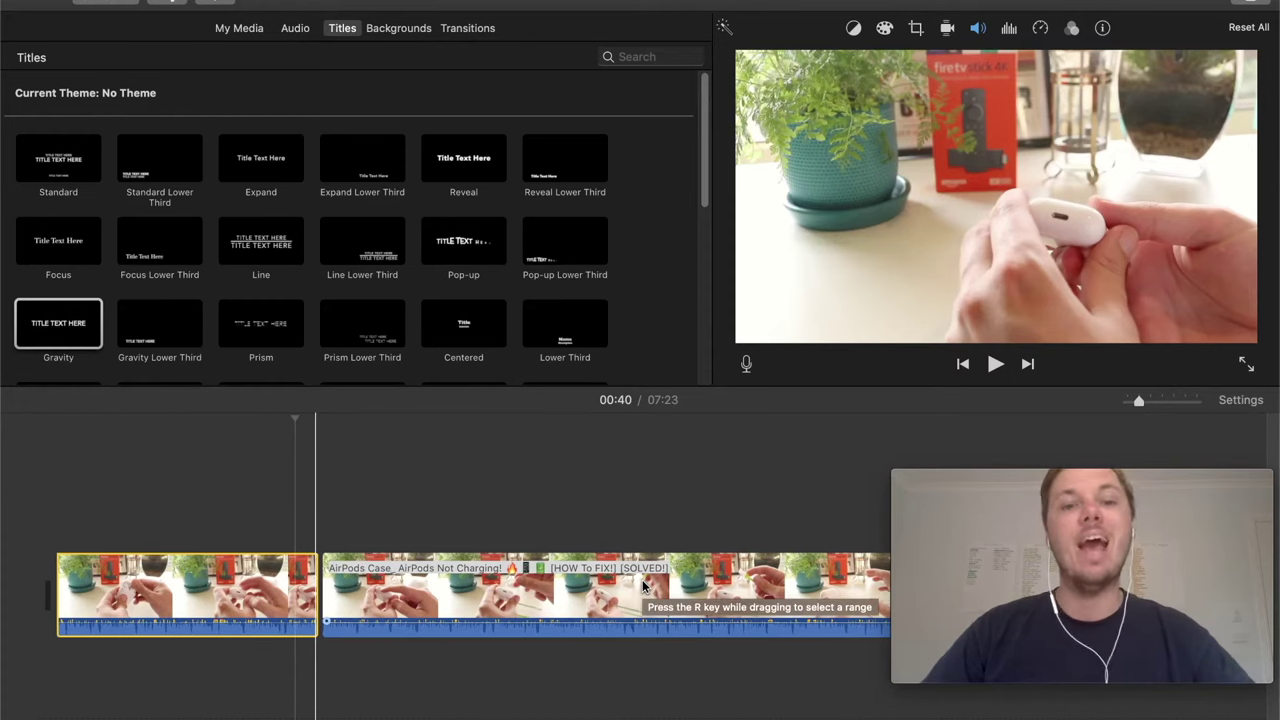
key("super+plus")
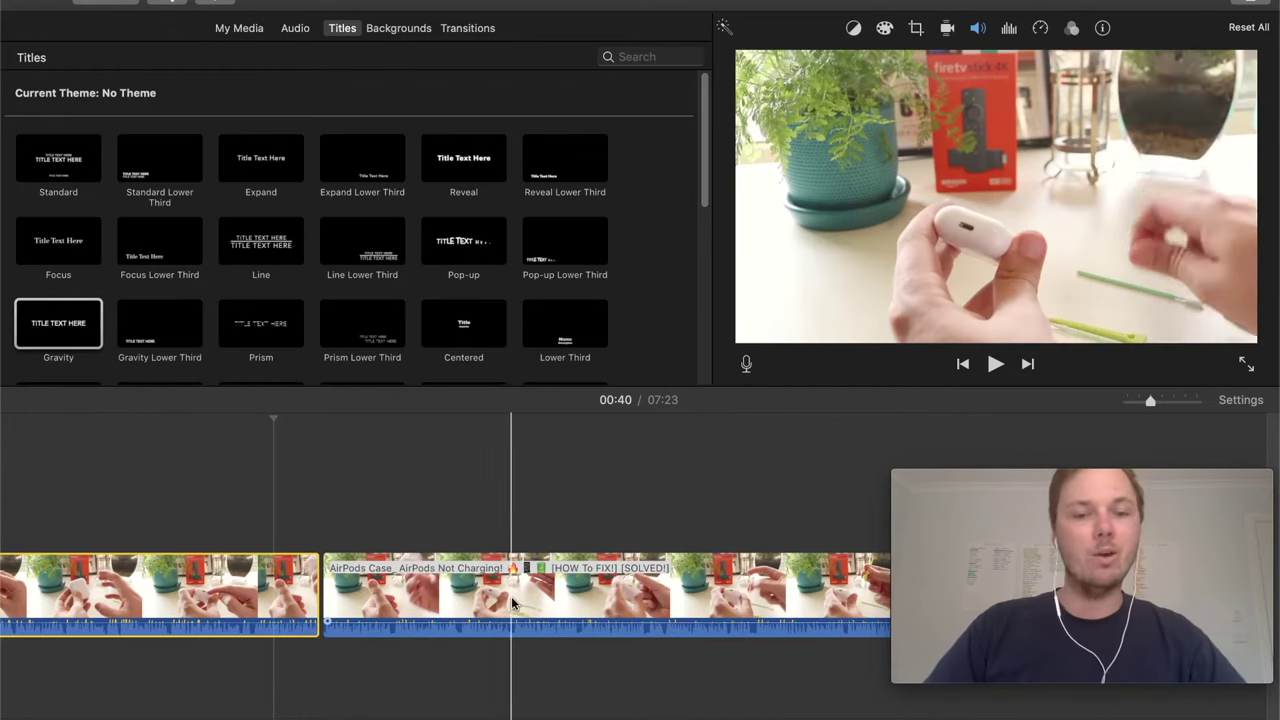
Step: Split the second piece at 01:00, then move the playhead back to 00:53
scroll(520, 580, "up", 3)
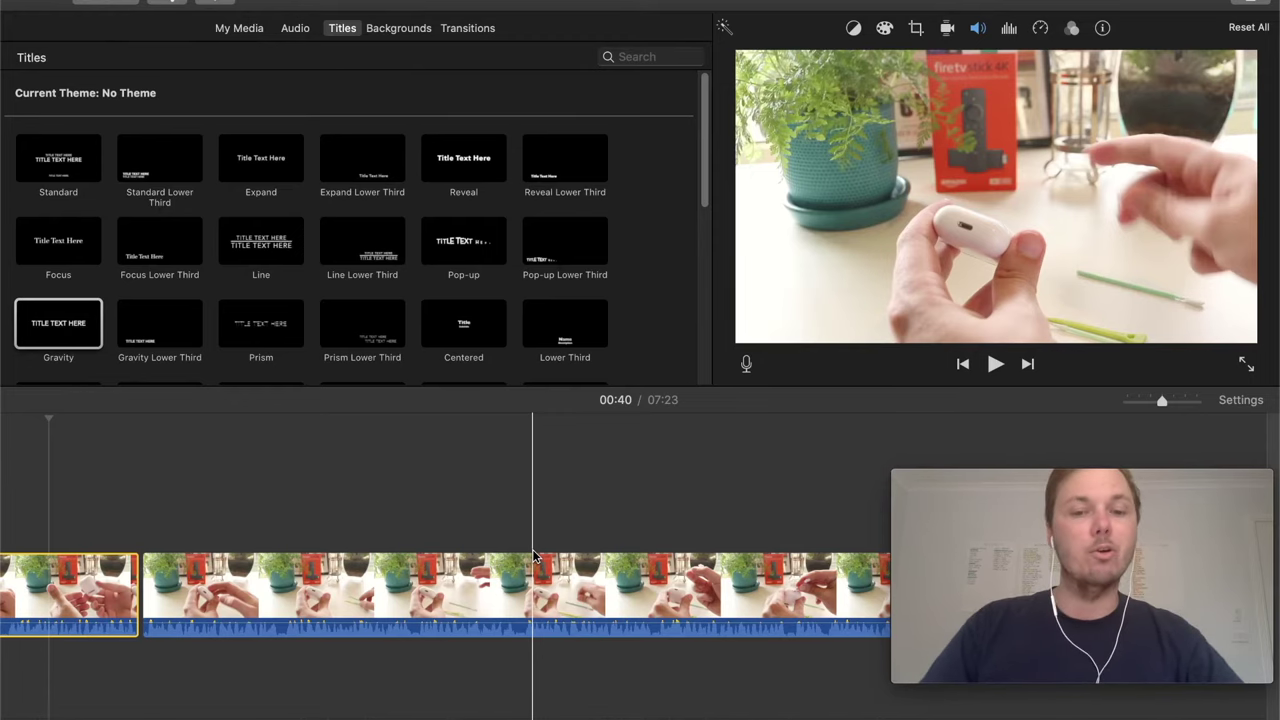
left_click(520, 607)
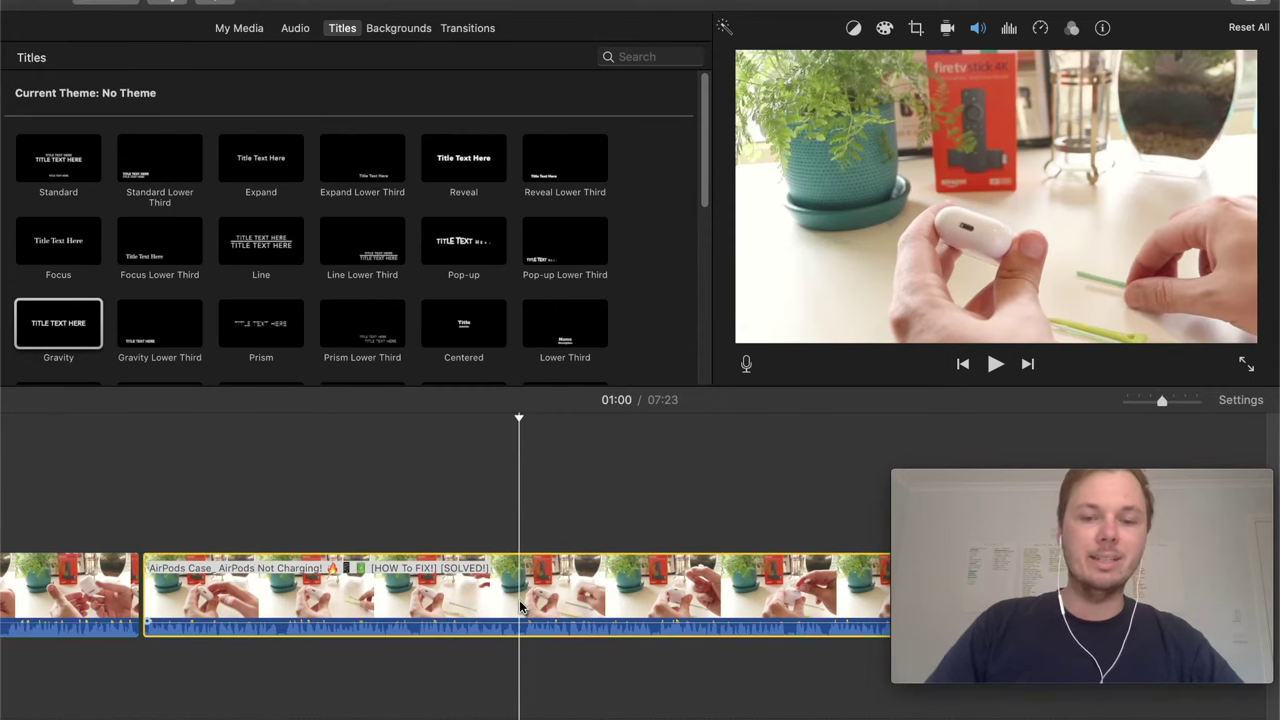
key("super+b")
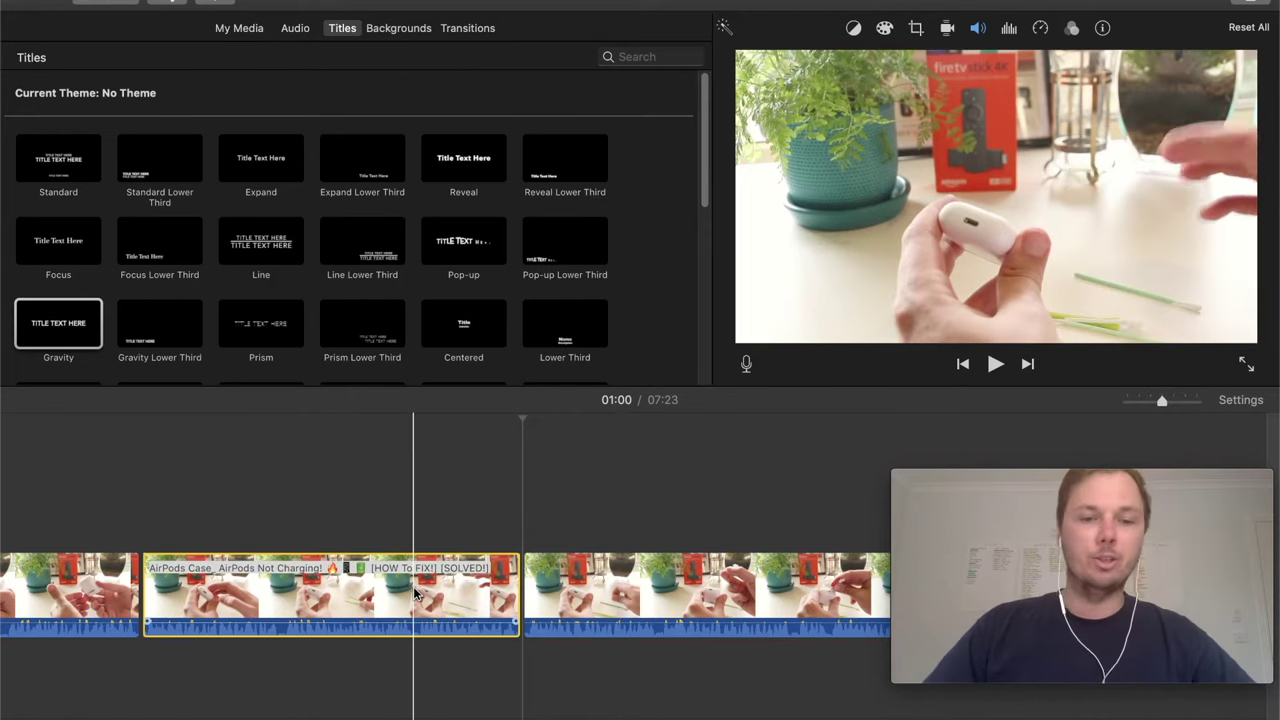
scroll(465, 537, "left", 3)
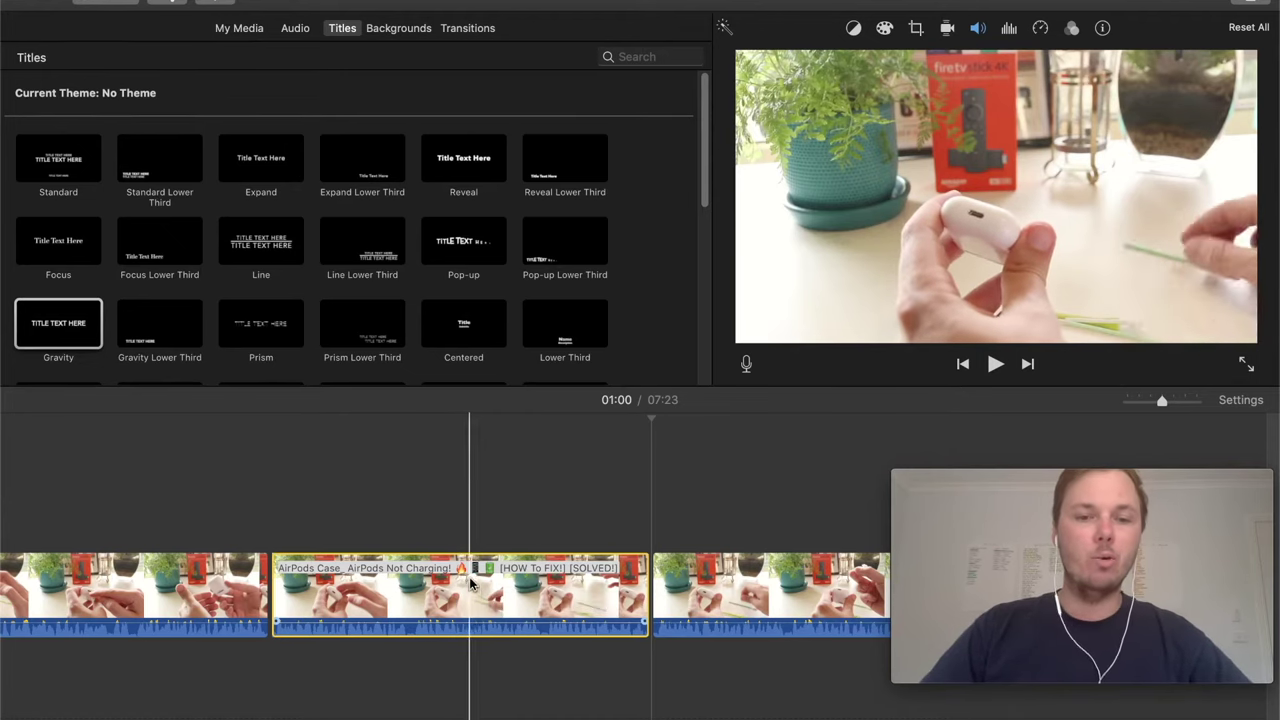
left_click(480, 522)
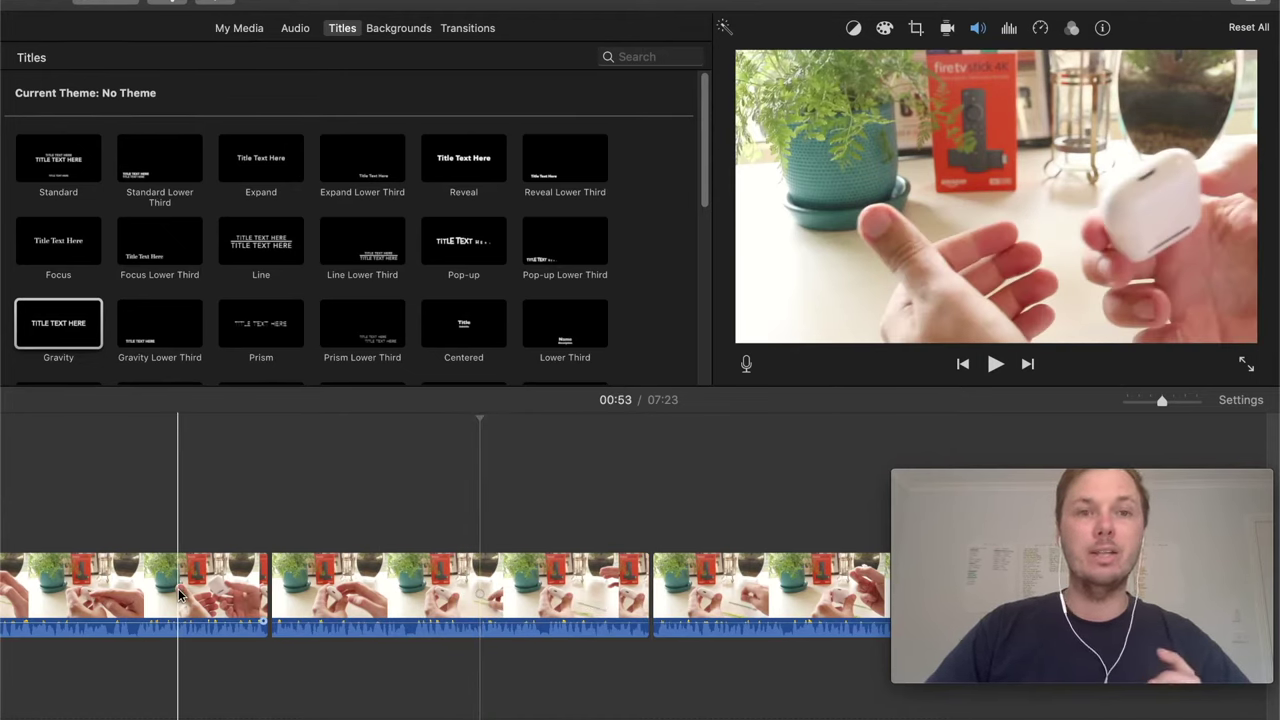
Step: Trim the middle piece at its end and its start, shortening the project to 07:14
left_click(365, 599)
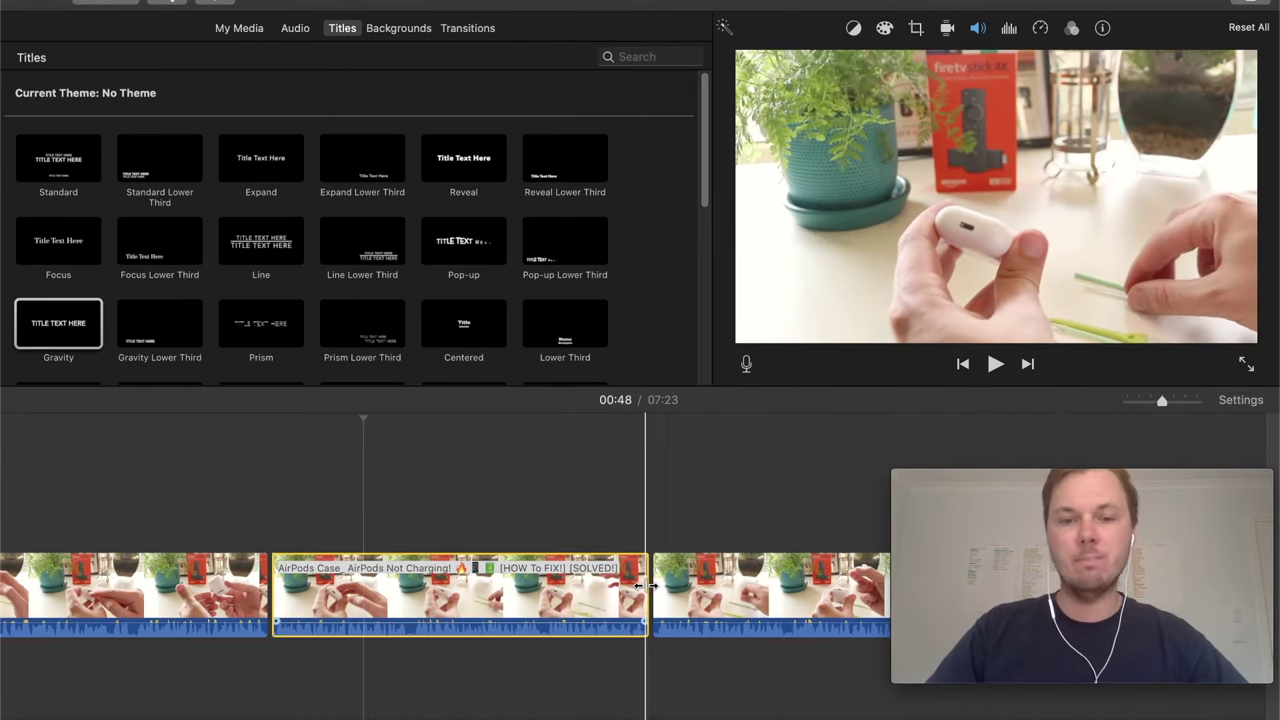
left_click_drag(647, 589, 644, 590)
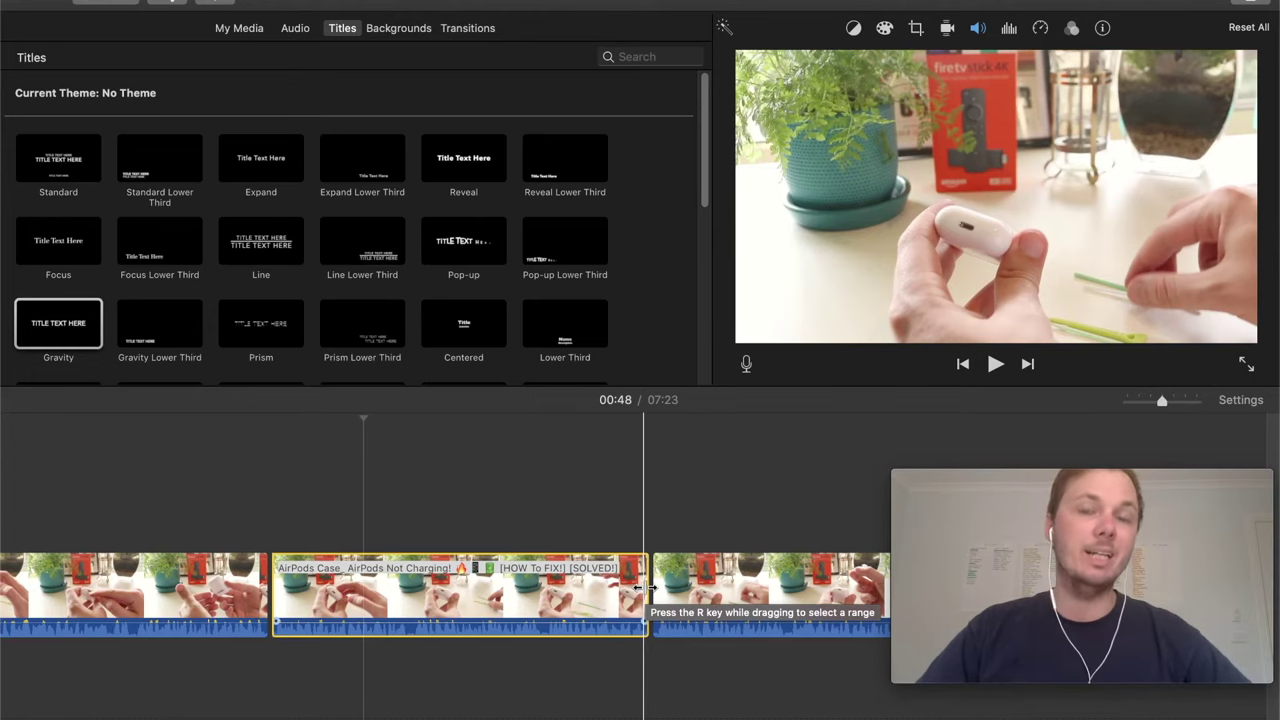
left_click_drag(638, 588, 535, 580)
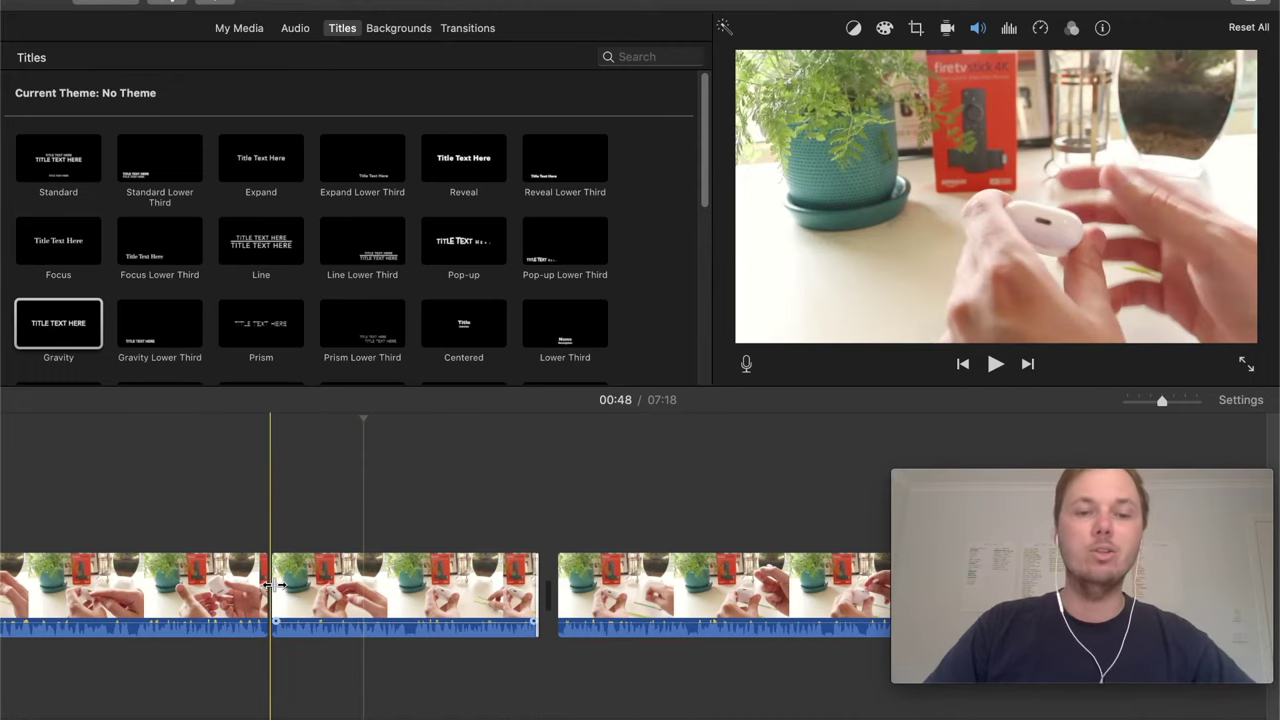
left_click_drag(270, 585, 366, 585)
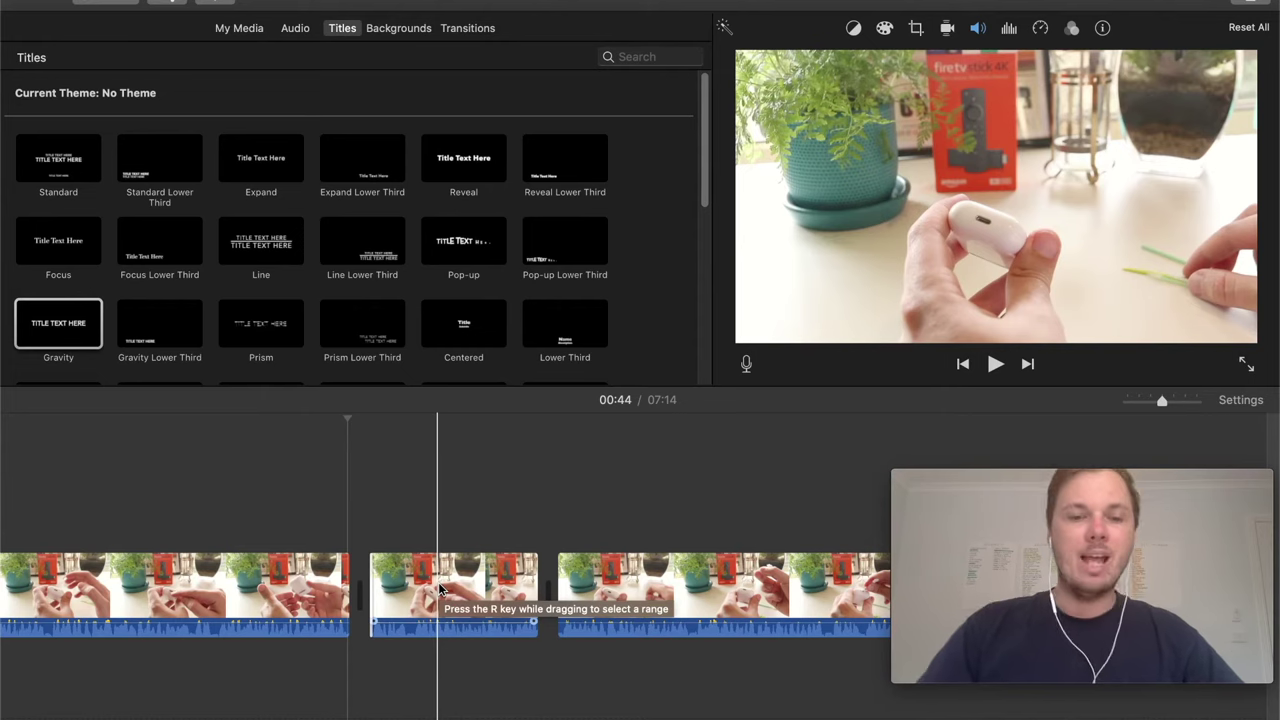
Step: Enlarge the timeline thumbnails and split the long AirPods Case clip at 02:03
scroll(438, 582, "down", 3)
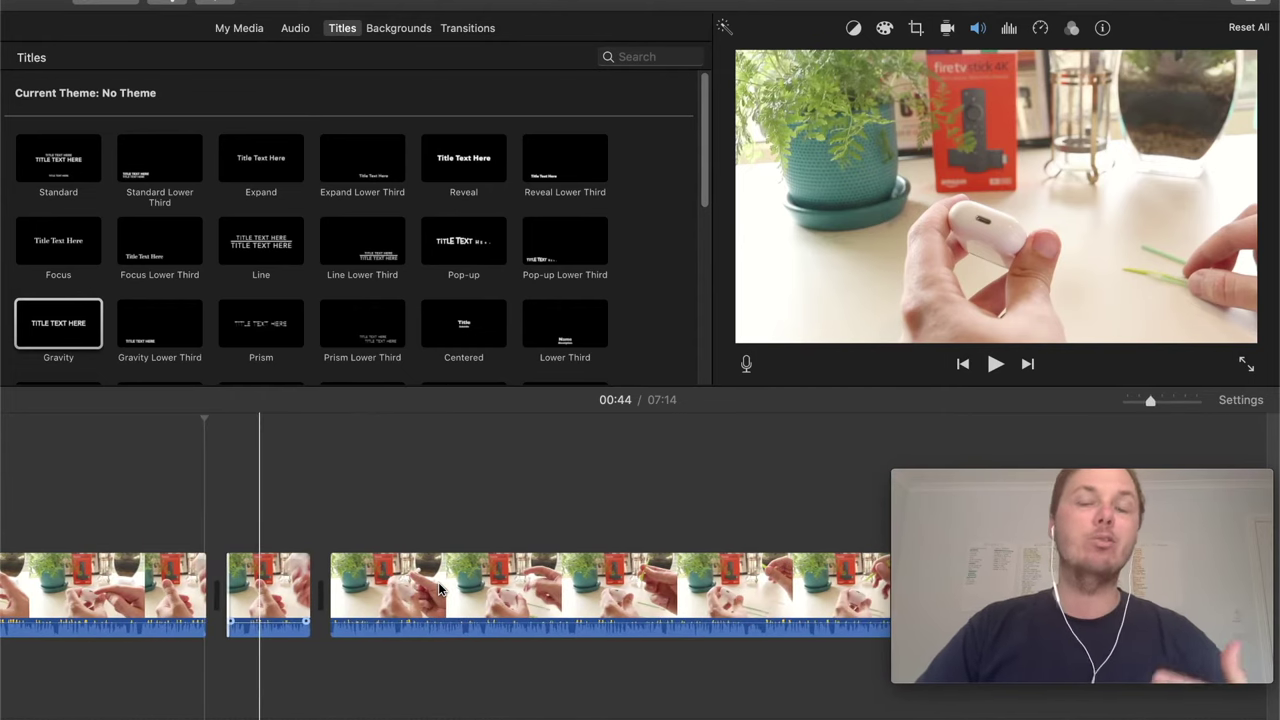
scroll(438, 582, "right", 5)
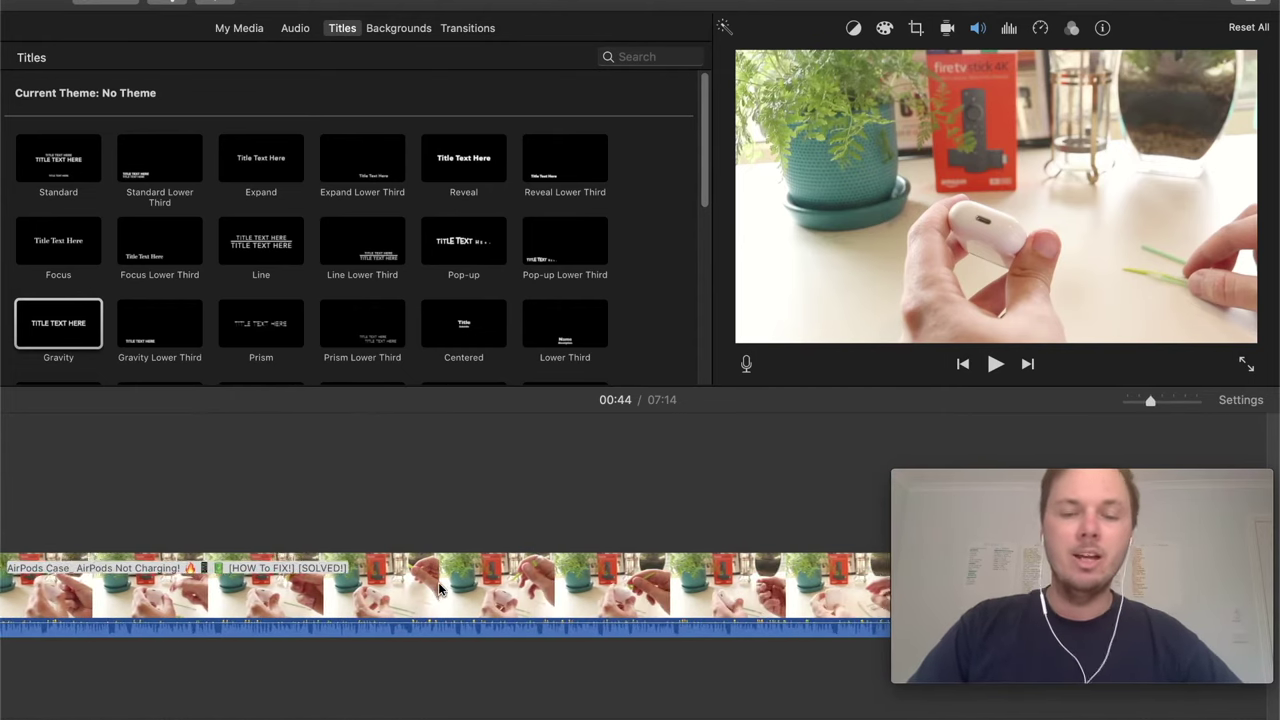
scroll(438, 582, "left", 3)
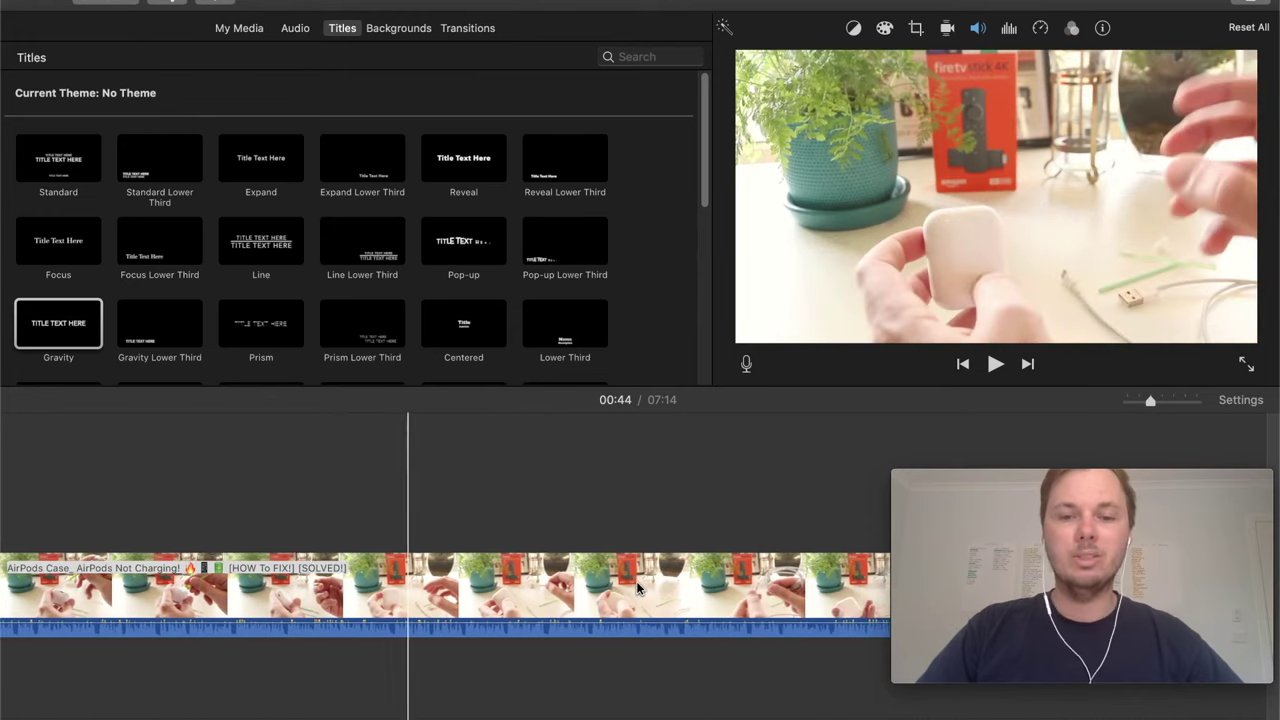
scroll(637, 588, "right", 1)
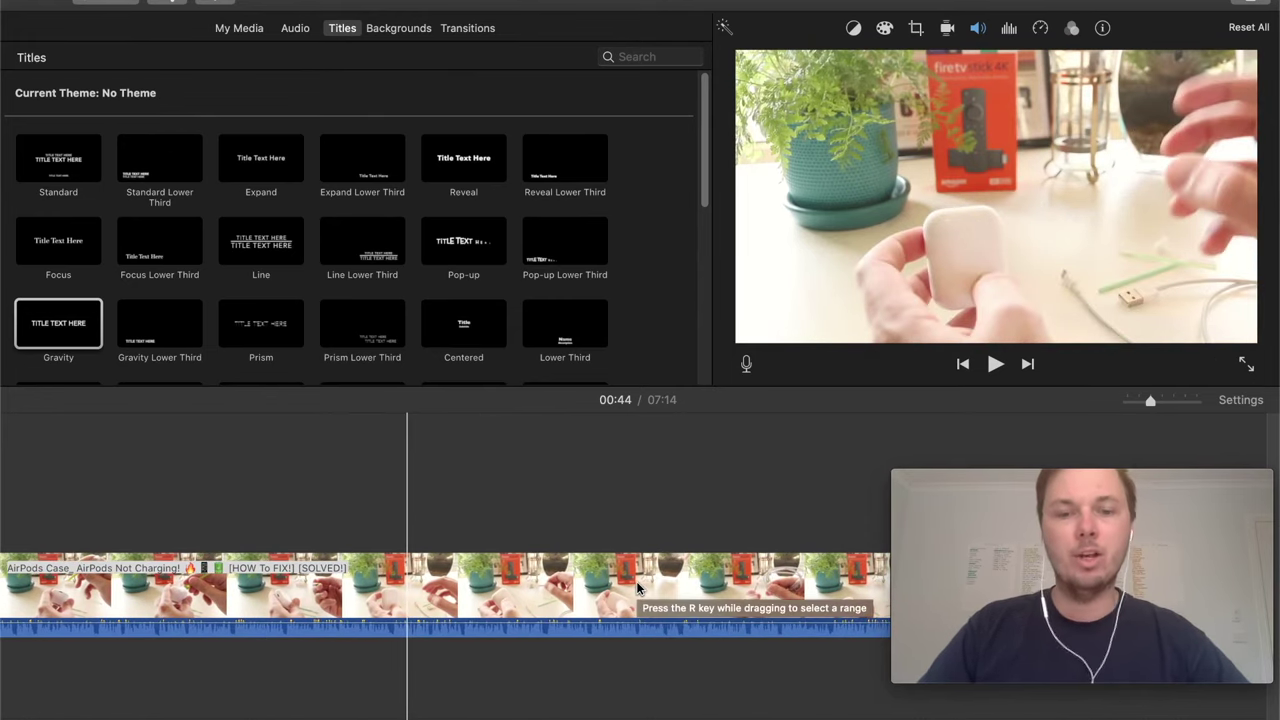
key("super+equal")
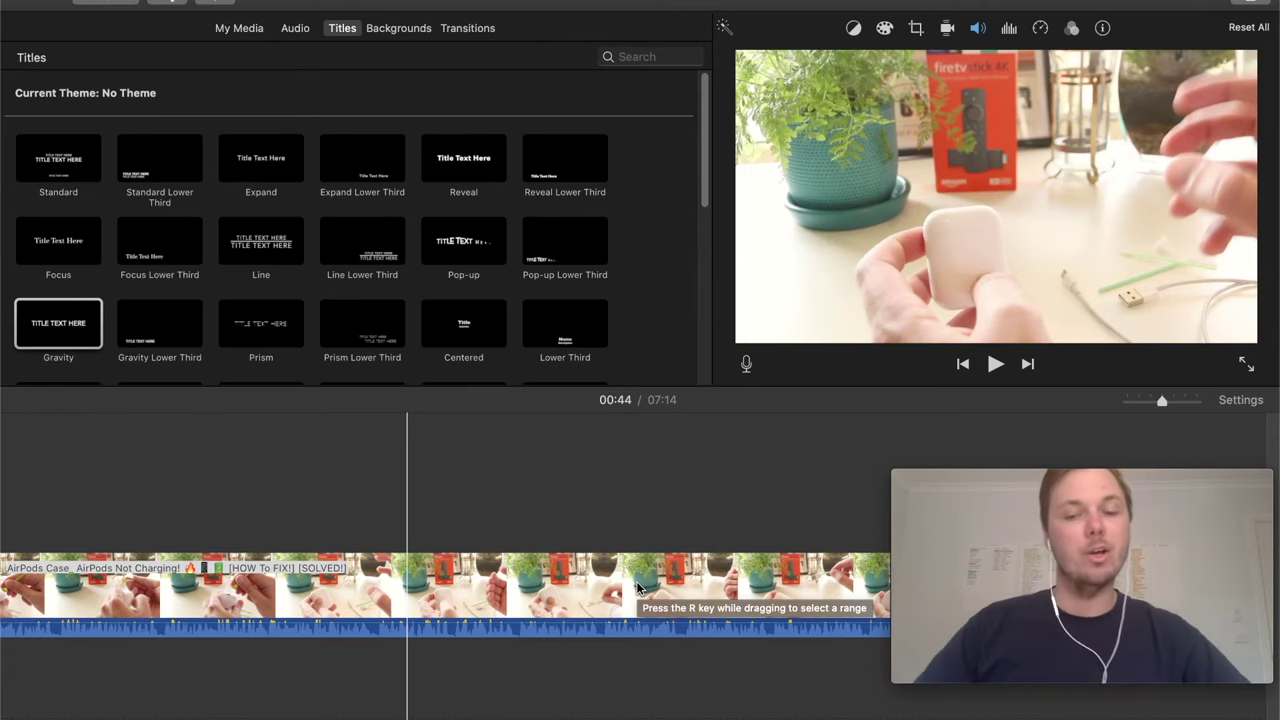
scroll(637, 588, "right", 1)
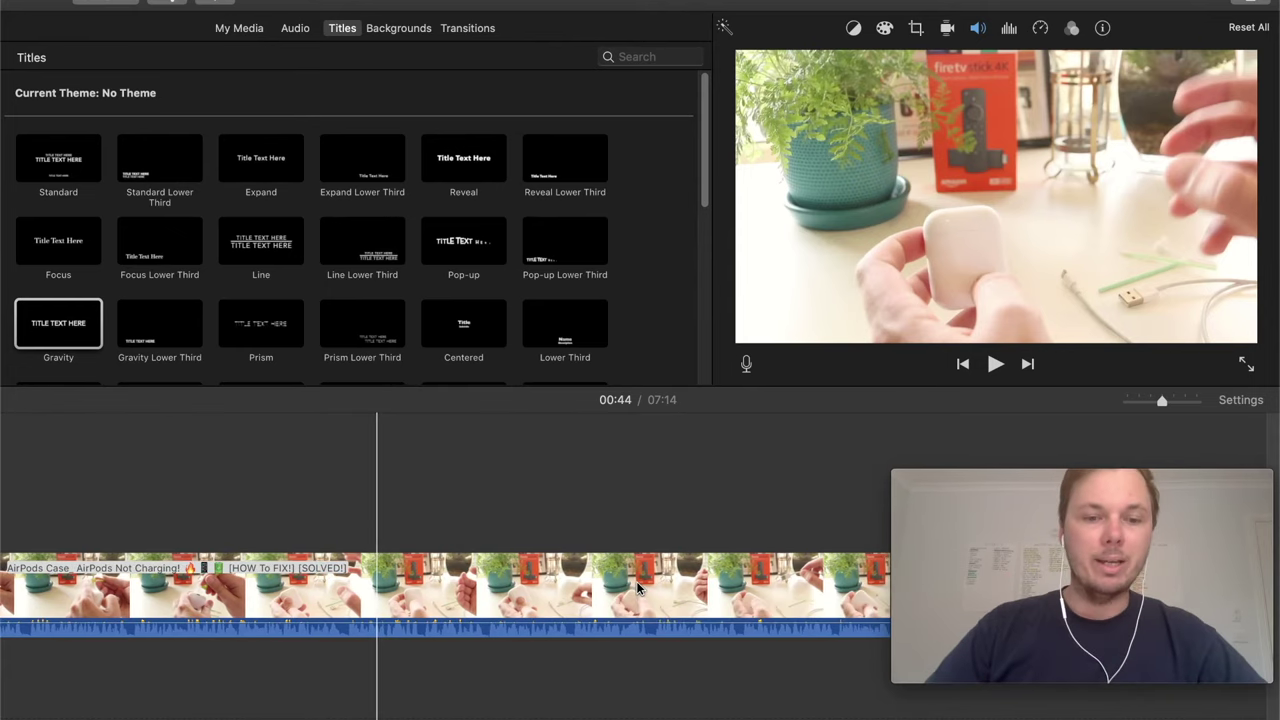
left_click(343, 612)
left_click(343, 608)
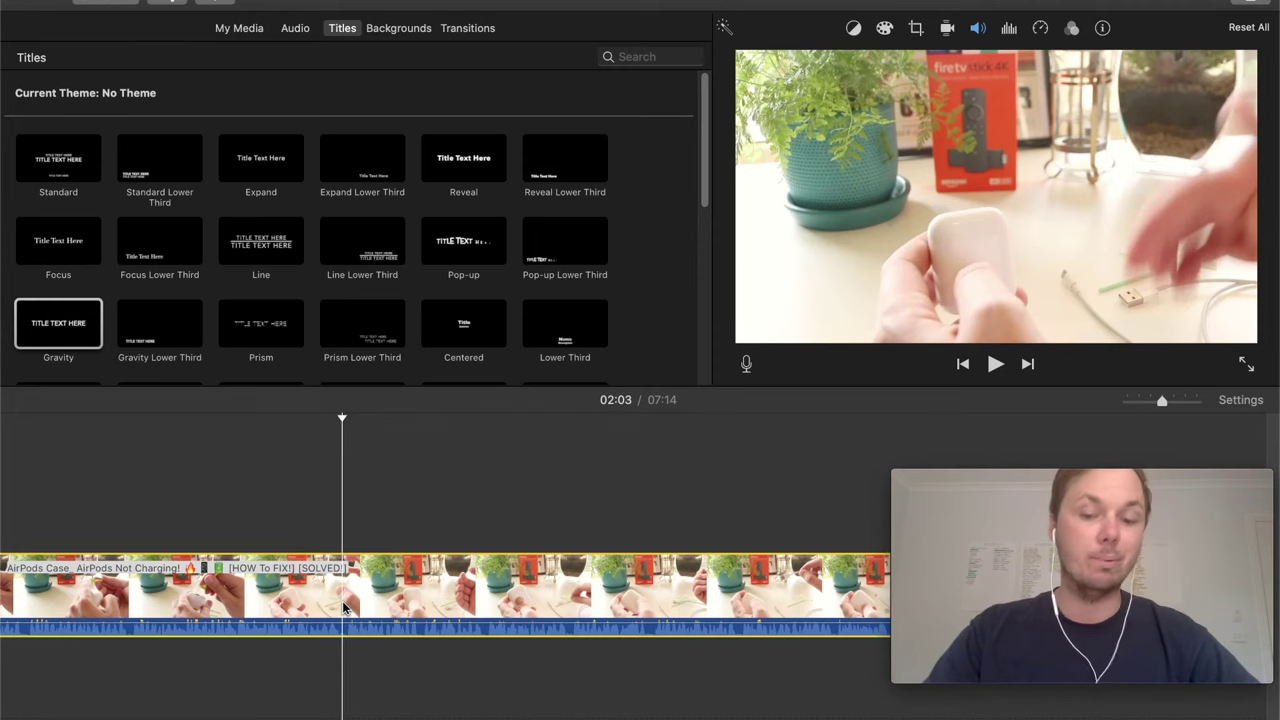
key("super+b")
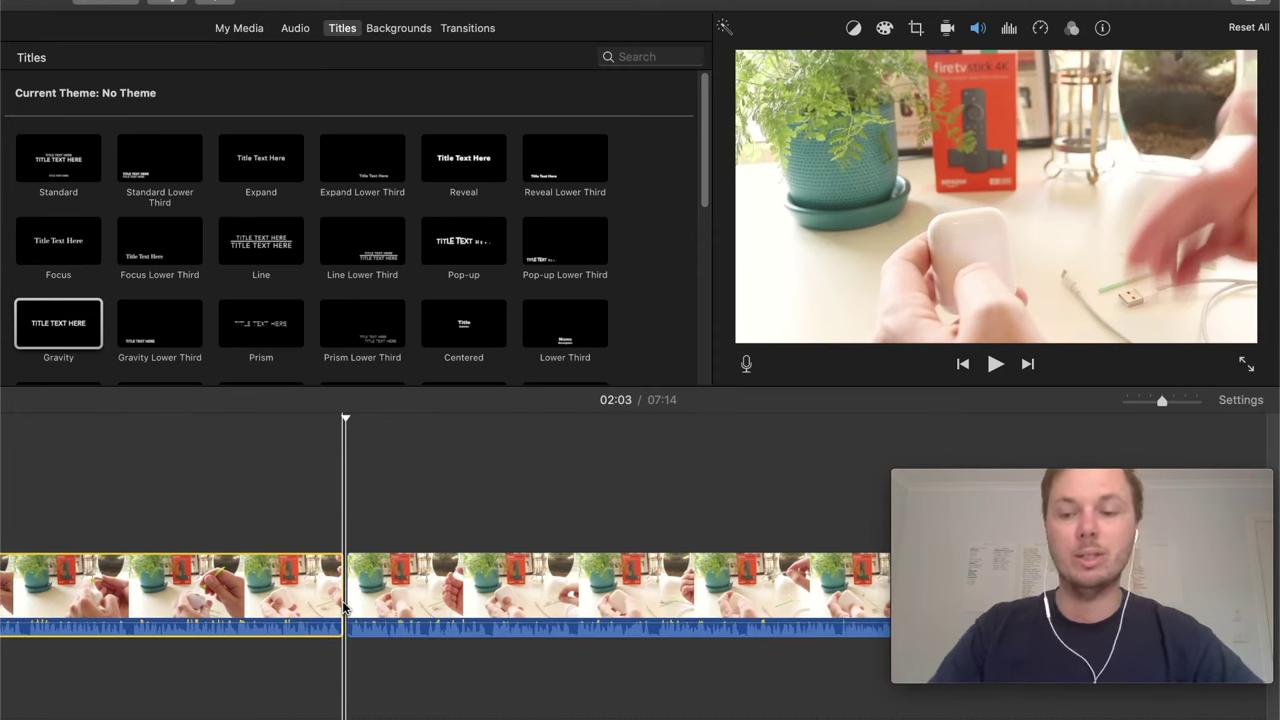
Step: Zoom in and split the right piece at 02:07, leaving a short middle piece
key("super+equal")
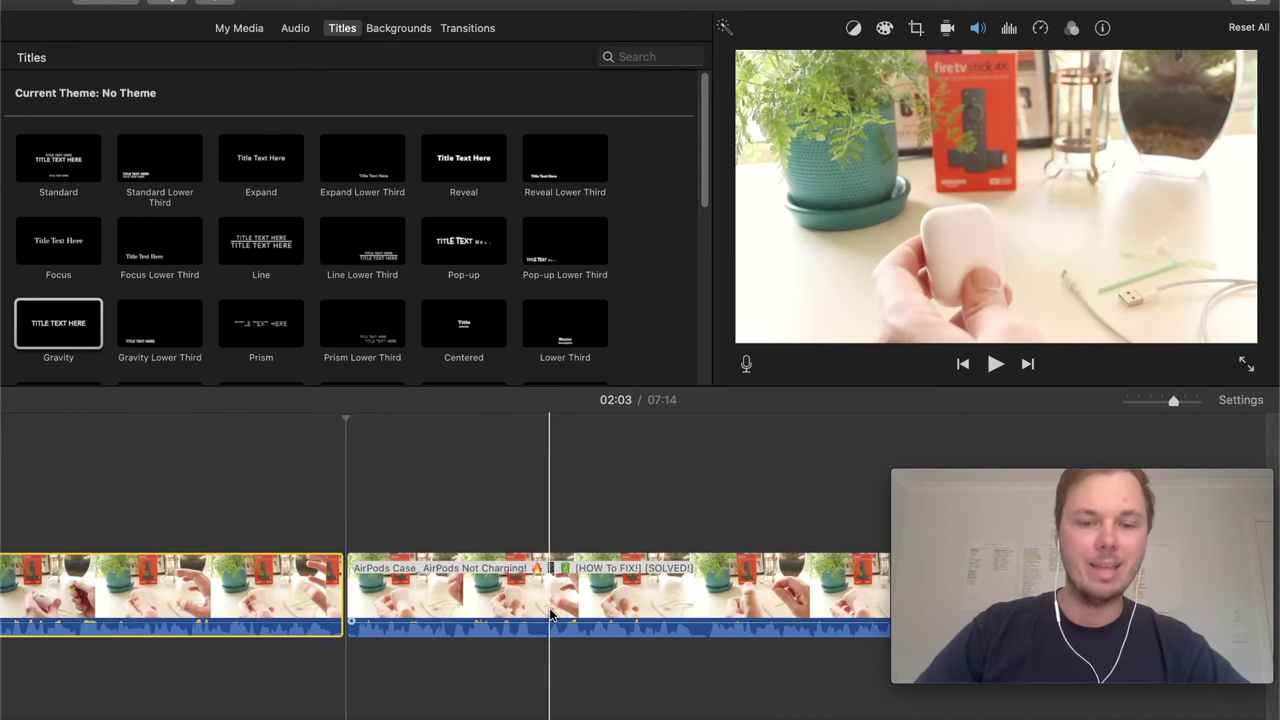
left_click(549, 612)
key("super+b")
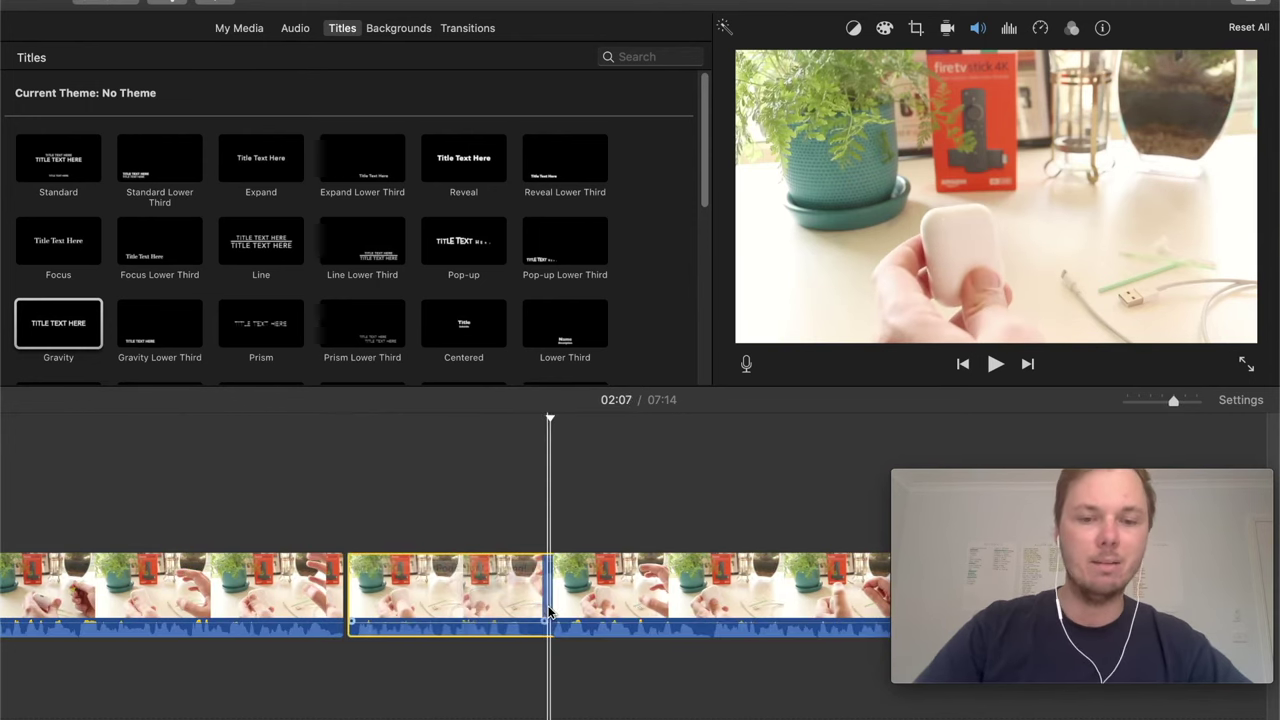
left_click(443, 590)
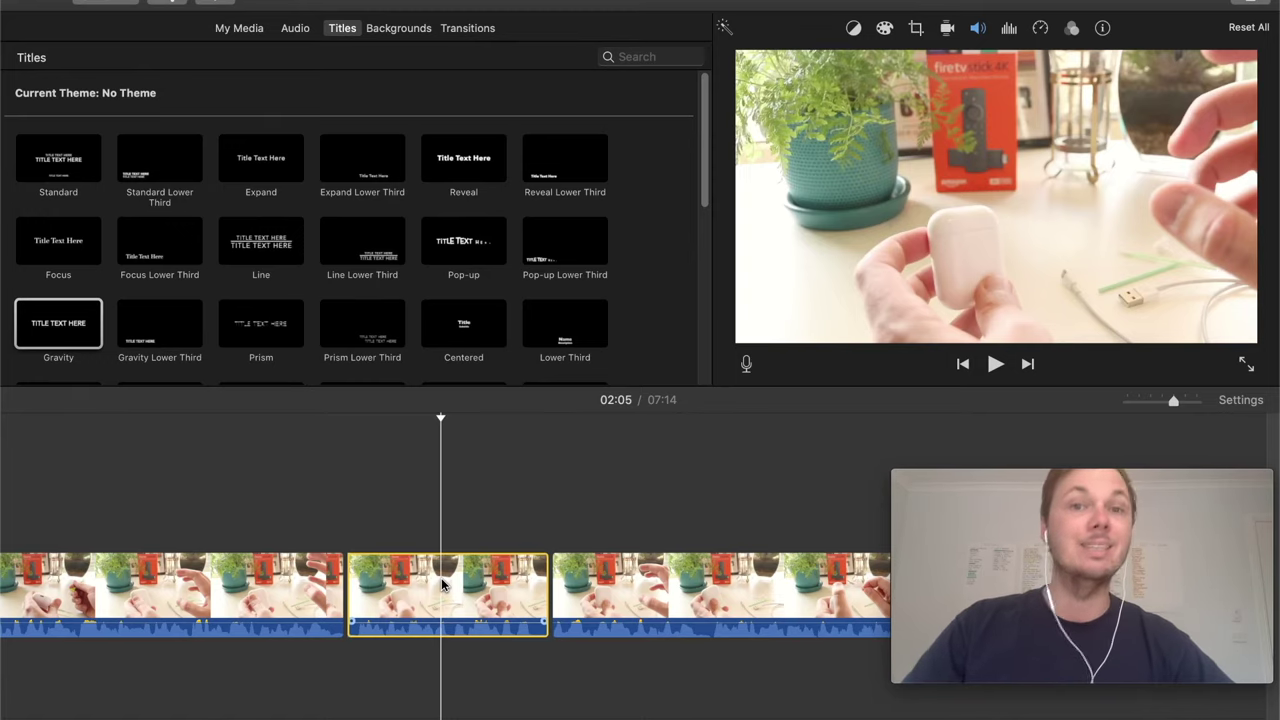
Step: Delete the short 02:03–02:07 piece and zoom out to show the four remaining clips
key("Delete")
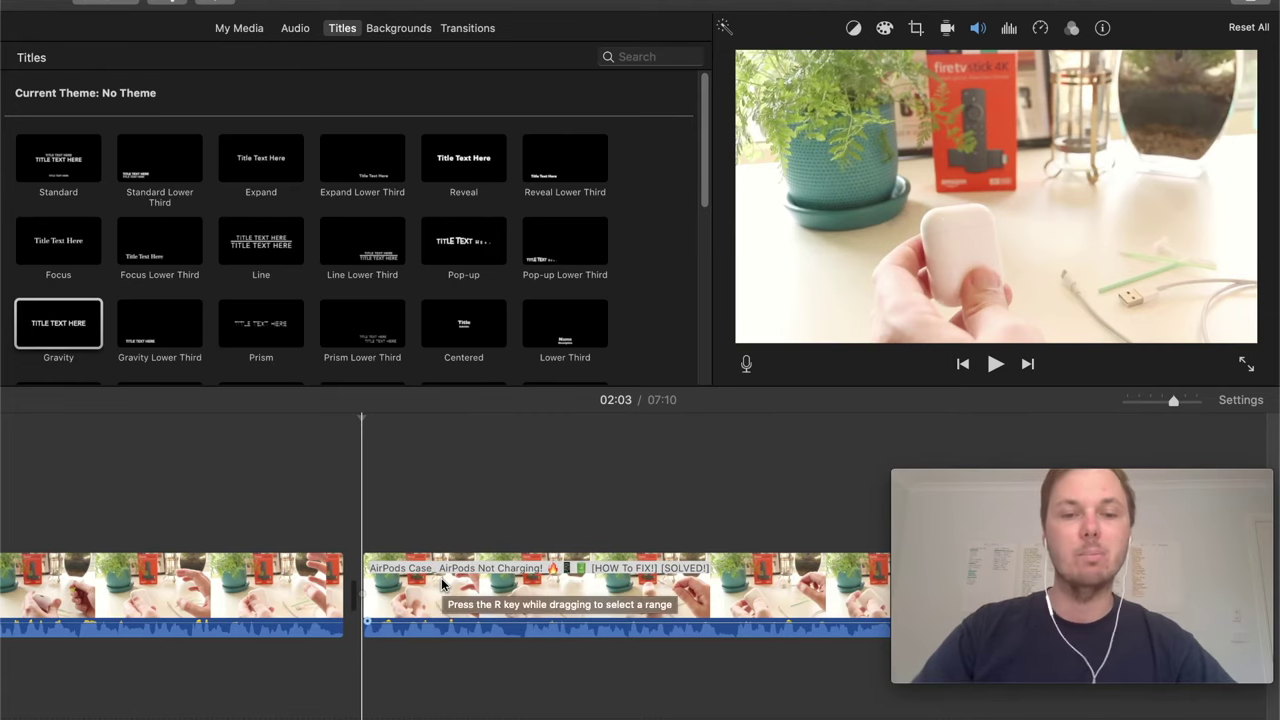
scroll(443, 585, "right", 5)
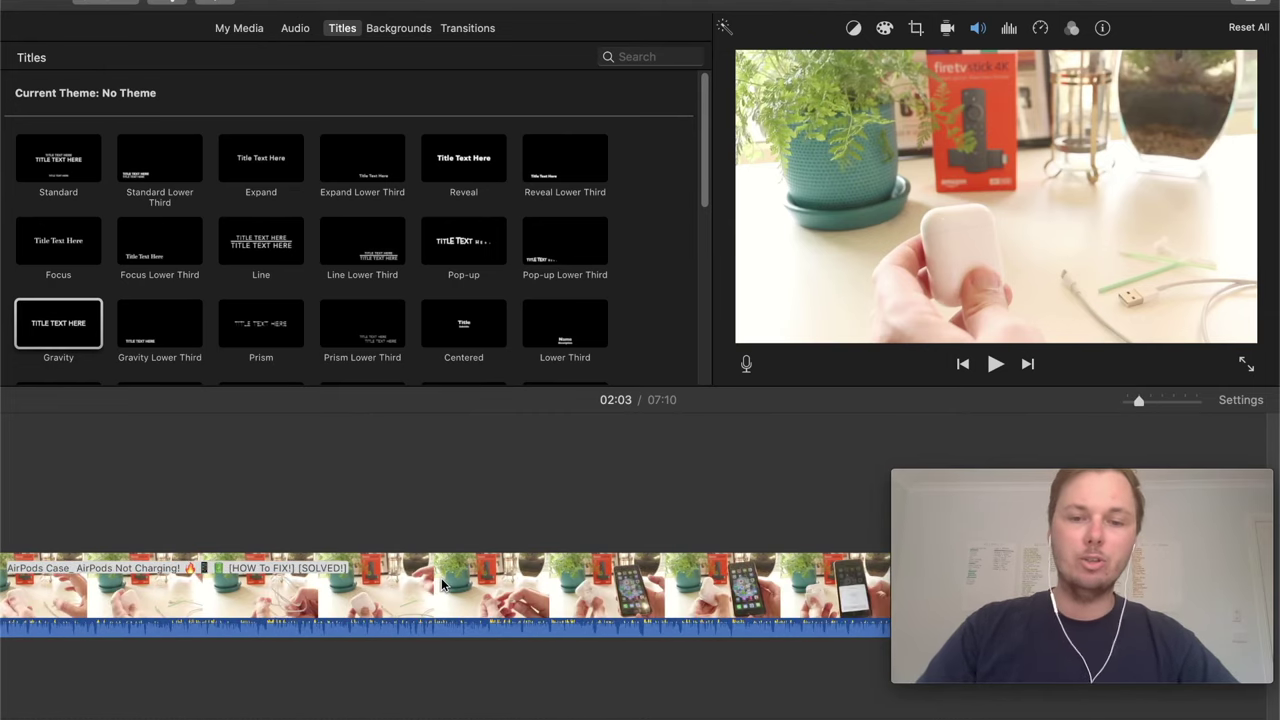
key("super+minus")
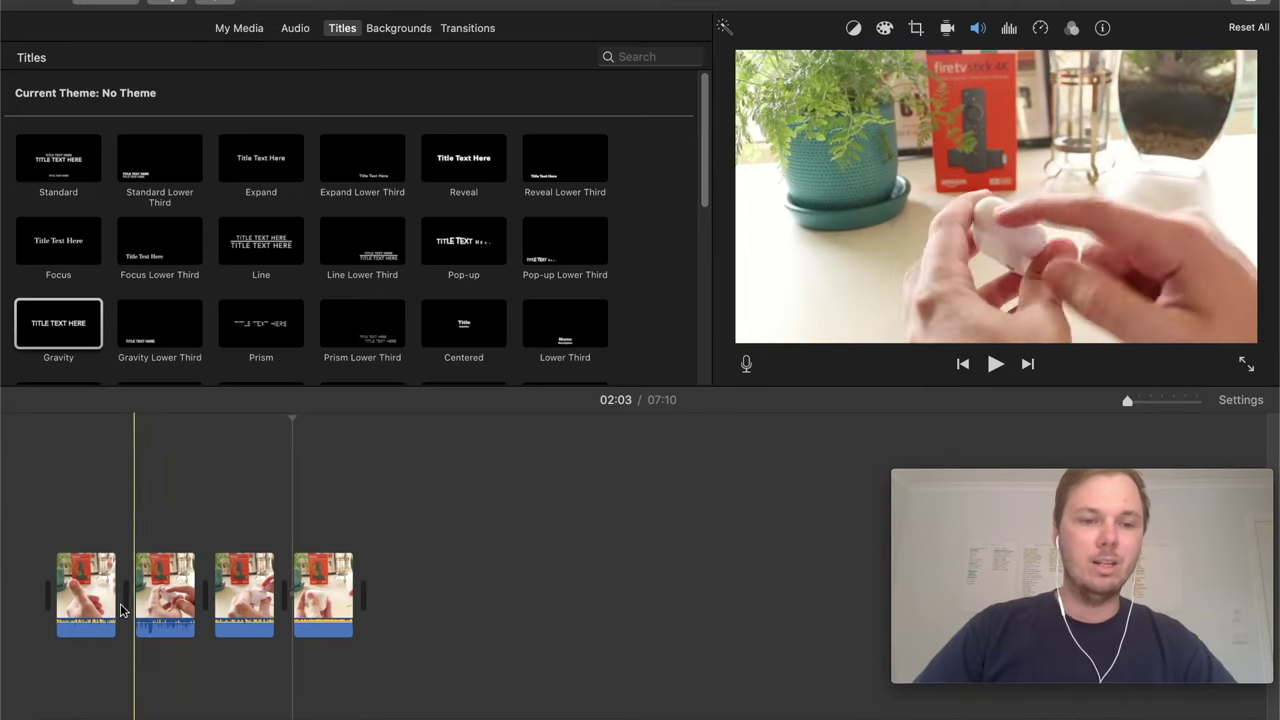
left_click(90, 600)
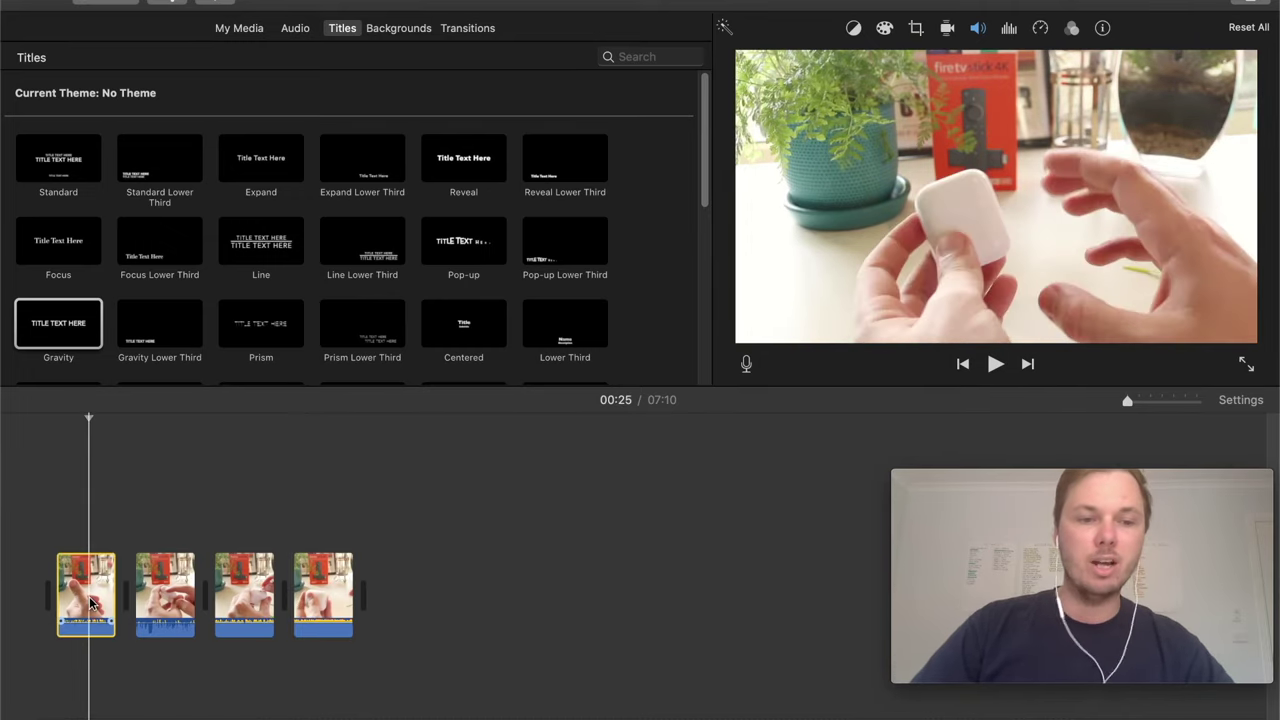
key("Delete")
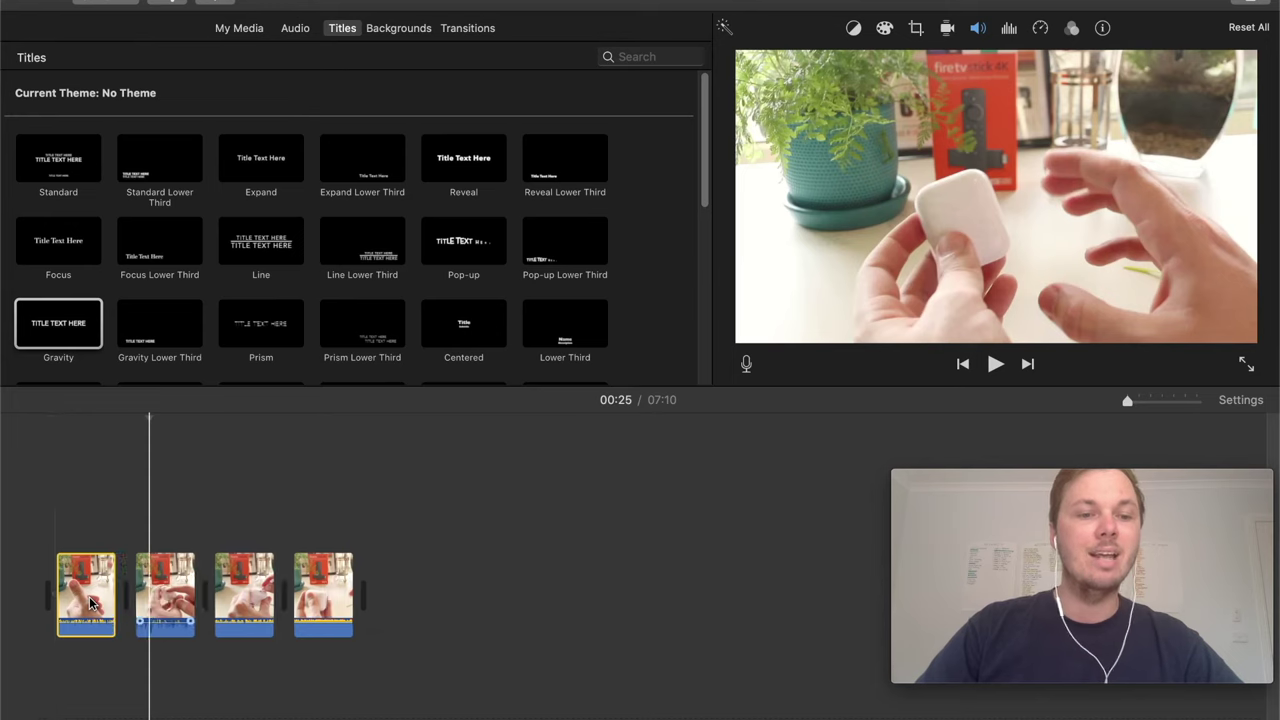
left_click(89, 590)
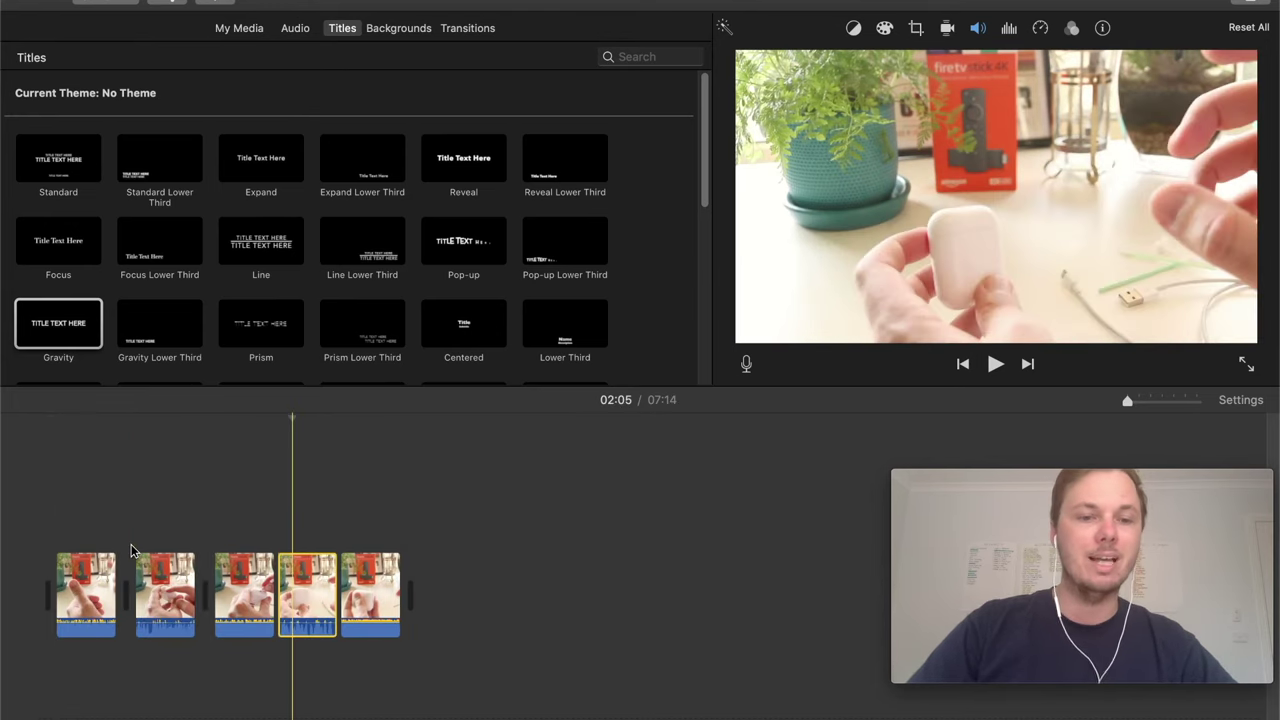
key("Delete")
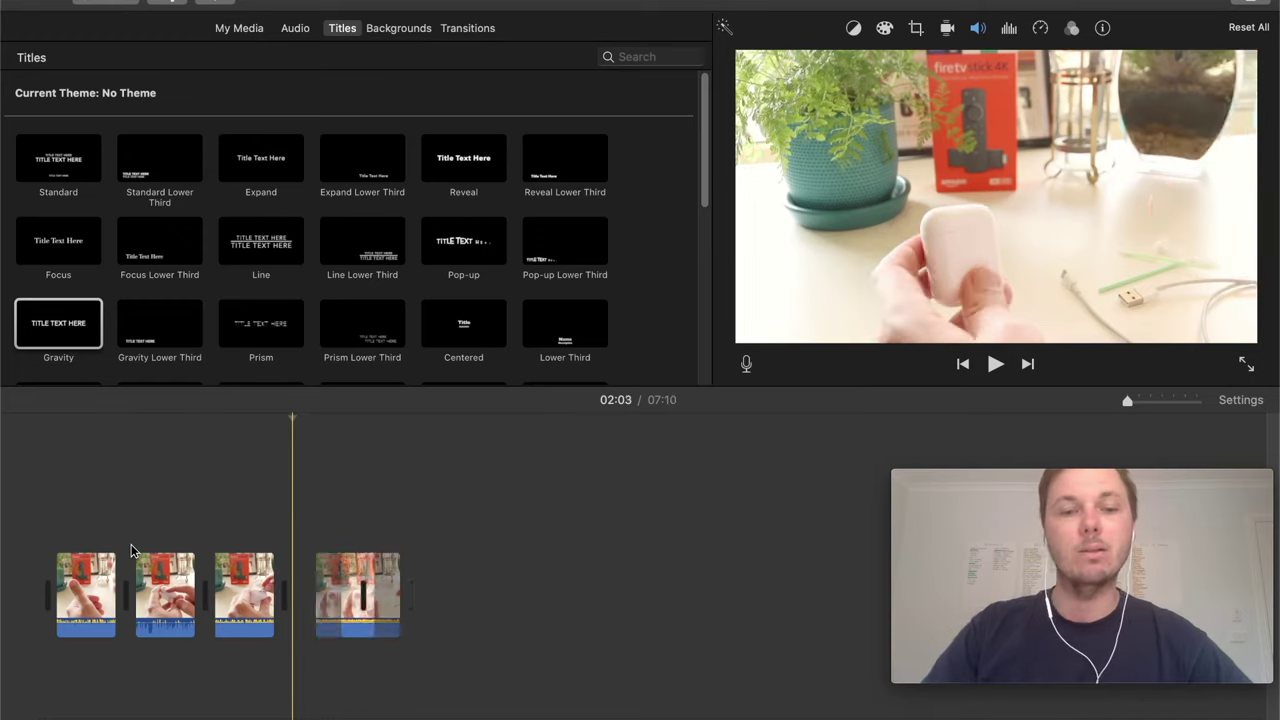